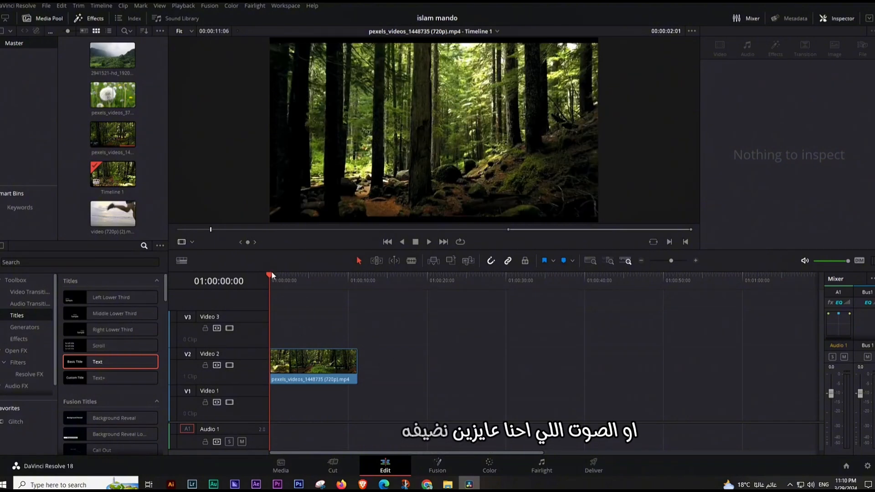
# Import yt1s.com - رنة موبايل سفاح الجيزة.mp3 from Downloads and place it at the start of the Audio 1 track.
pyautogui.moveTo(268, 276); pyautogui.dragTo(296, 281)
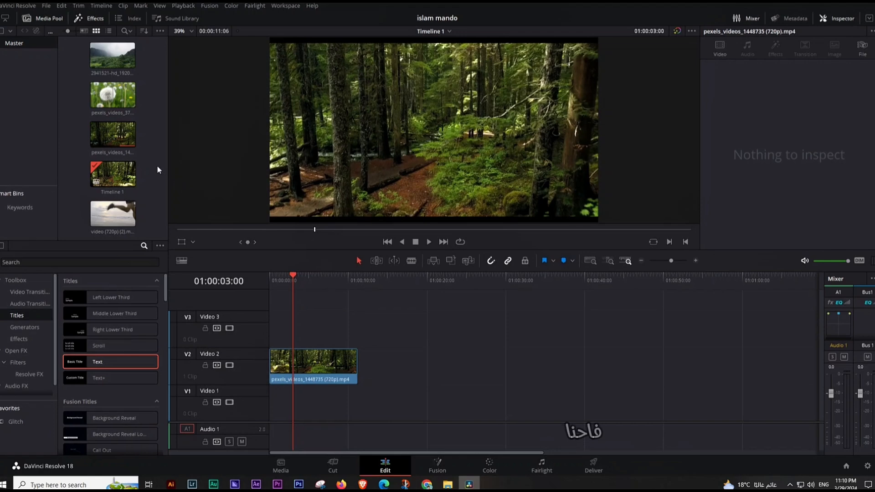
pyautogui.moveTo(170, 162); pyautogui.dragTo(182, 162)
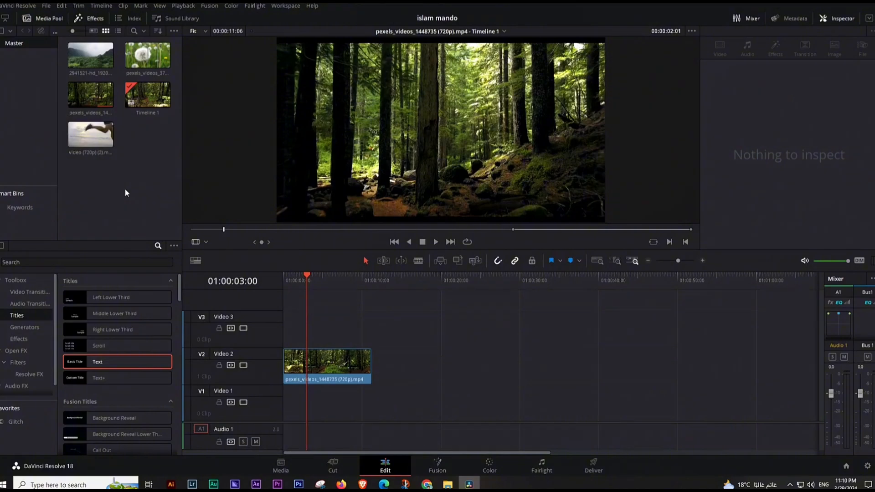
pyautogui.hotkey('ctrl', 'i')
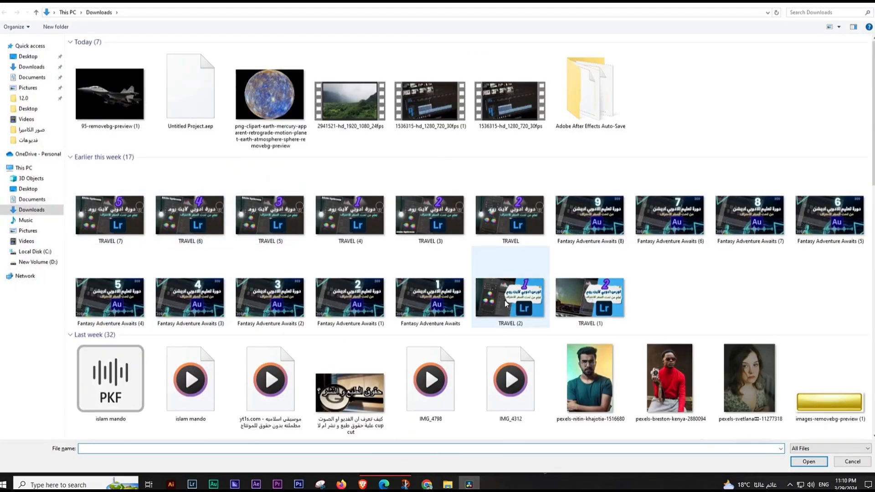
pyautogui.scroll(-5, 518, 258)
pyautogui.scroll(-8, 518, 258)
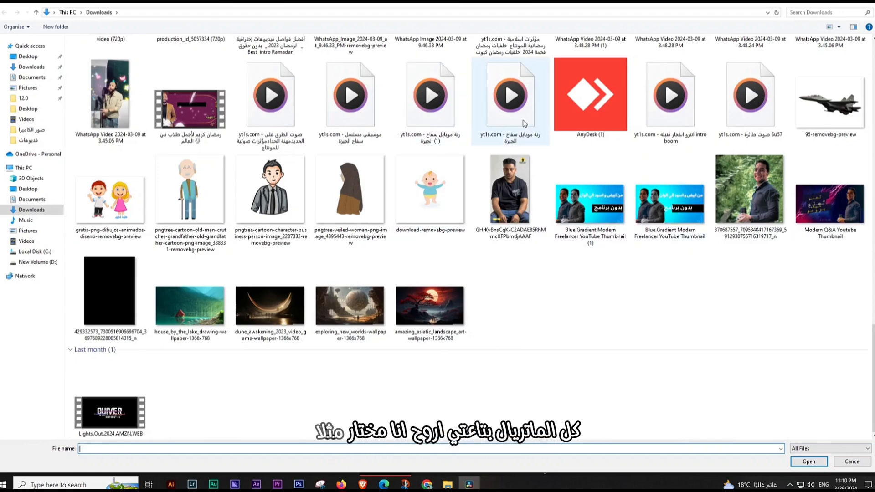
pyautogui.doubleClick(523, 119)
pyautogui.moveTo(235, 127); pyautogui.dragTo(269, 394)
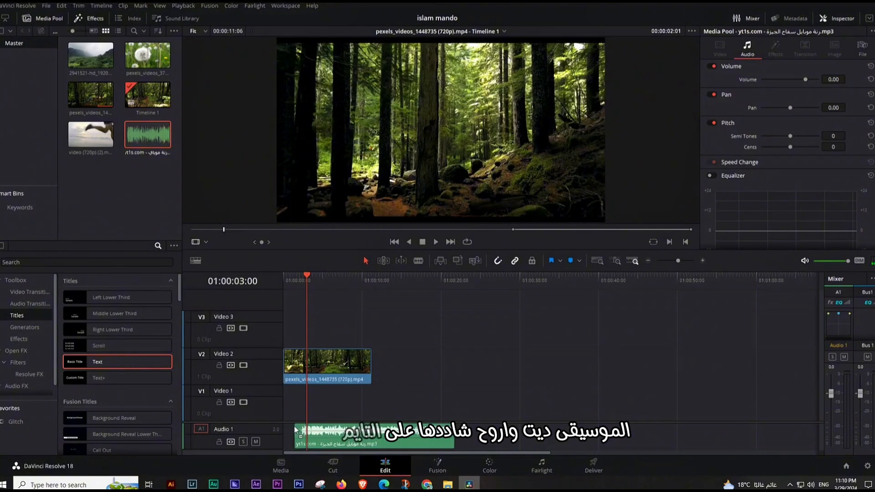
pyautogui.click(271, 402)
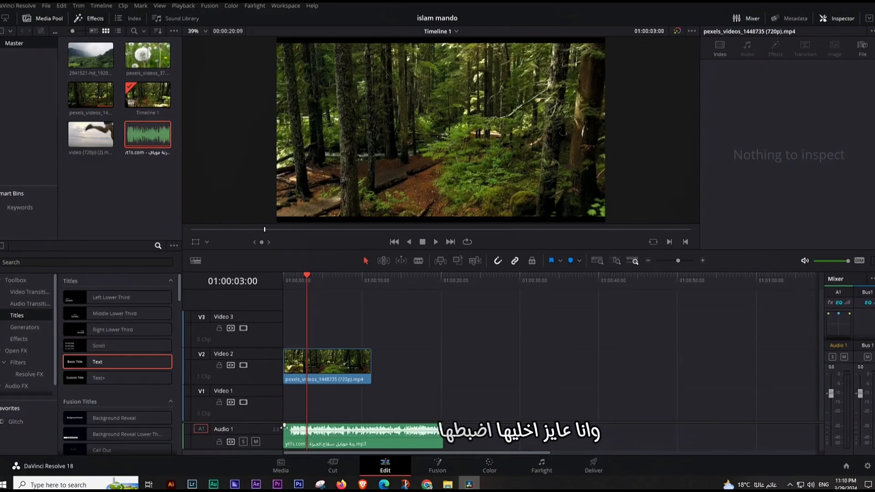
# Split the music clip at 01:00:00:19, where its sound begins, and ripple-delete the silent opening section.
pyautogui.click(305, 390)
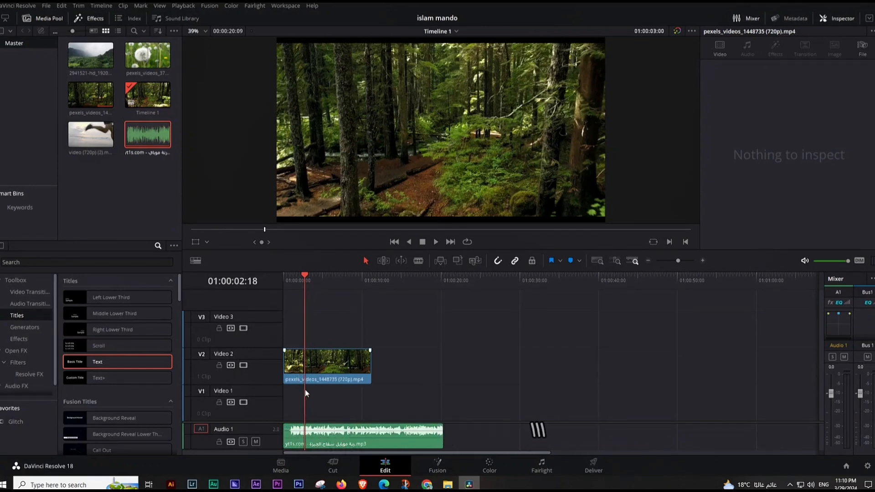
pyautogui.scroll(-2, 301, 395)
pyautogui.scroll(5, 301, 395)
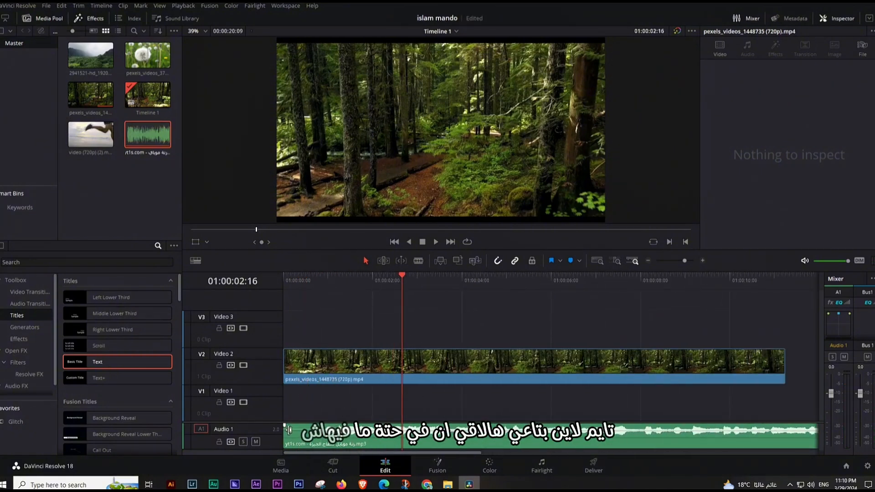
pyautogui.click(294, 438)
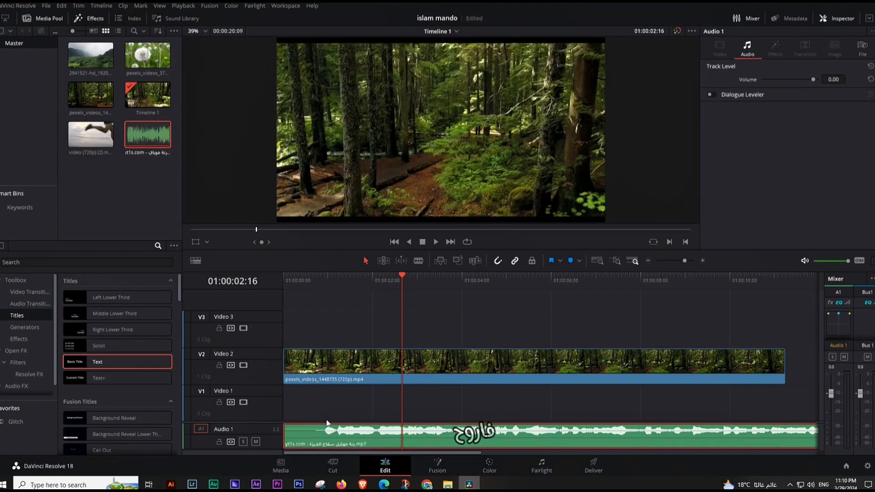
pyautogui.moveTo(385, 280); pyautogui.dragTo(318, 297)
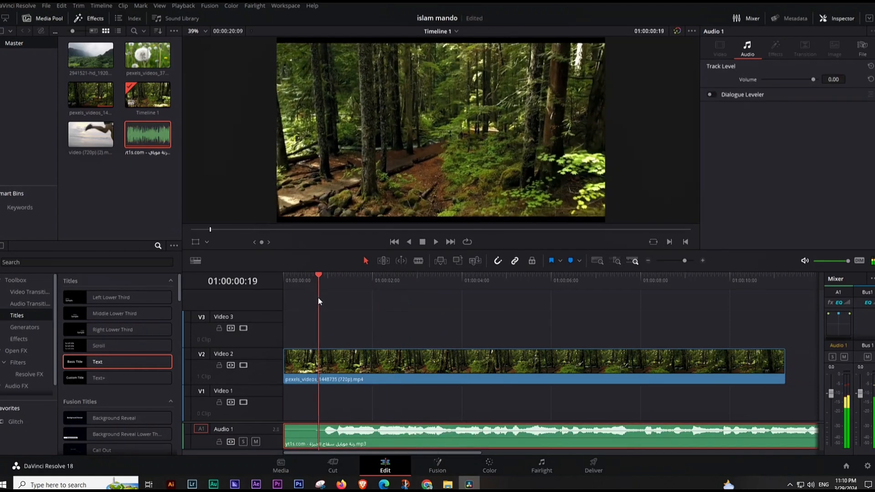
pyautogui.click(318, 434)
pyautogui.hotkey('ctrl', 'b')
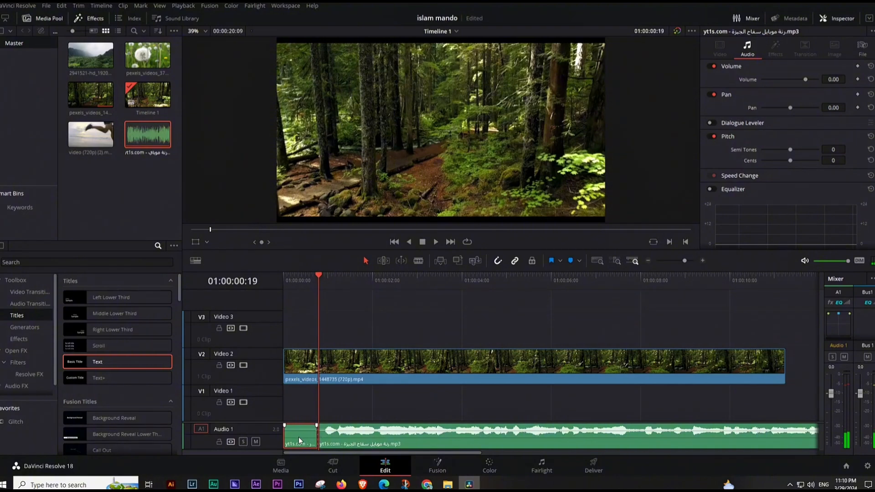
pyautogui.press('Delete')
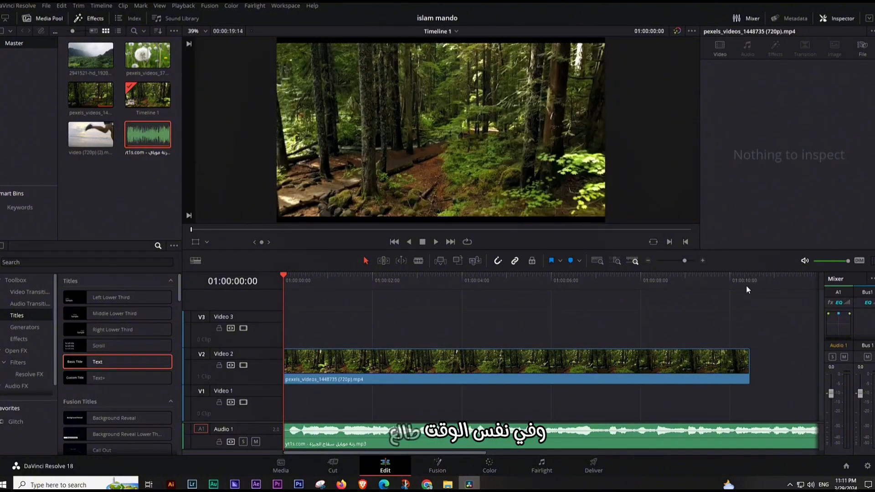
# Split the music clip at 01:00:10:11, where the forest video ends, and delete the excess audio after the cut.
pyautogui.click(746, 283)
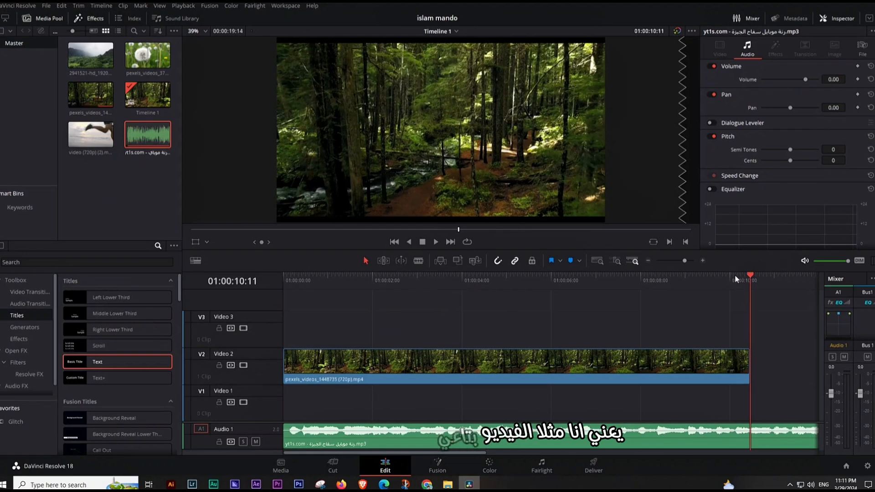
pyautogui.hscroll(6, 591, 388)
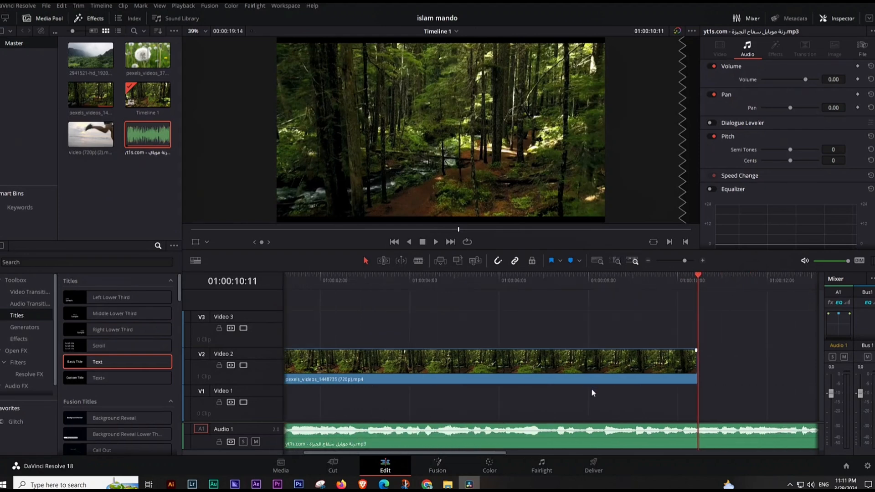
pyautogui.hscroll(3, 617, 385)
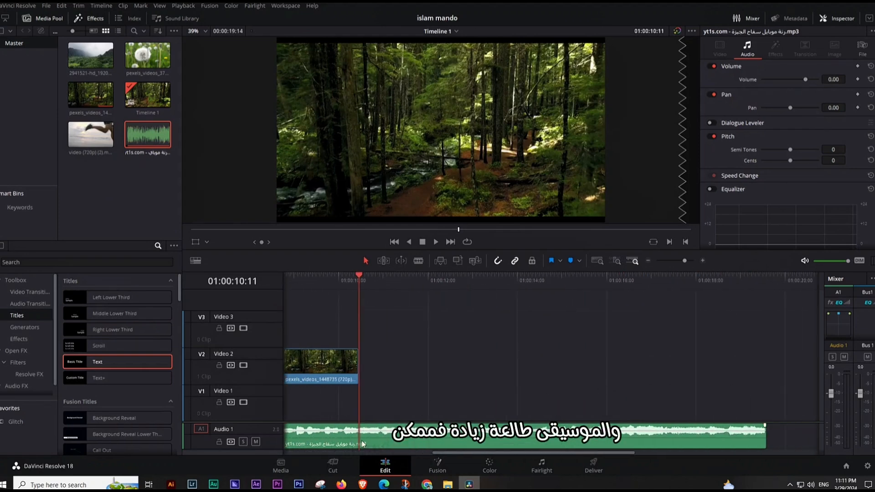
pyautogui.hotkey('ctrl', 'b')
pyautogui.click(402, 436)
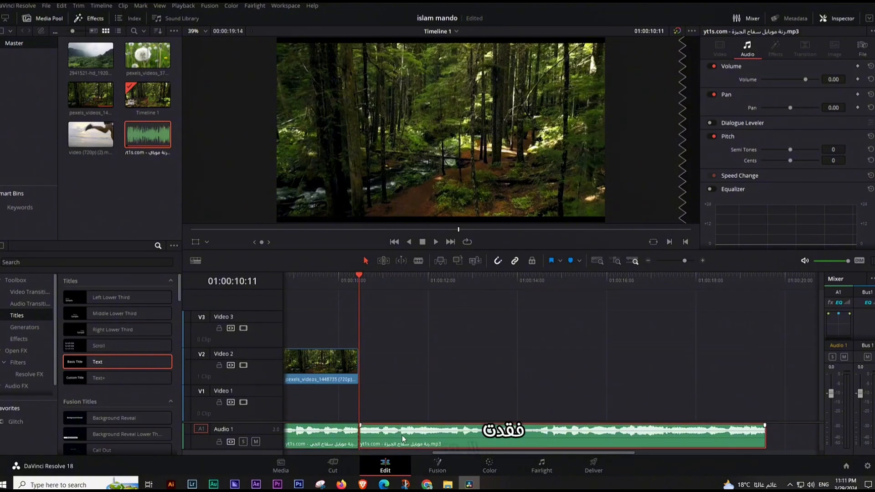
pyautogui.press('Delete')
pyautogui.click(322, 278)
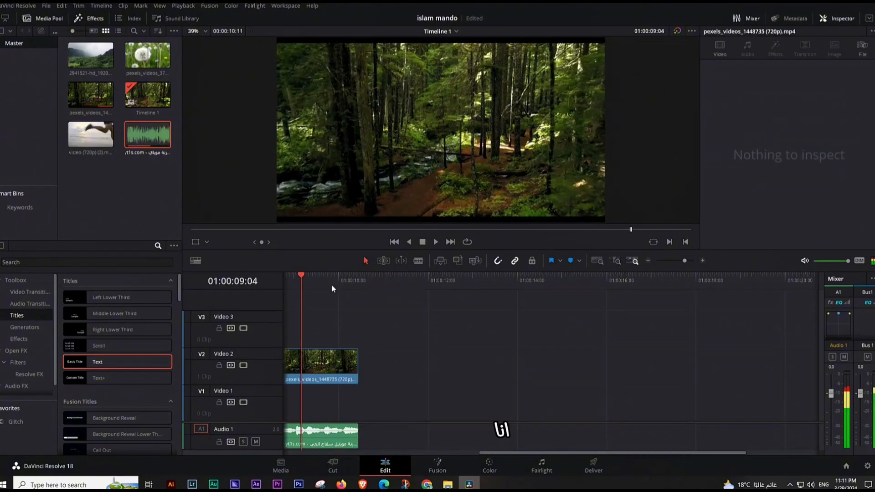
# Lower the music clip's volume to -18.63 and play back the timeline to check the level.
pyautogui.press('Home')
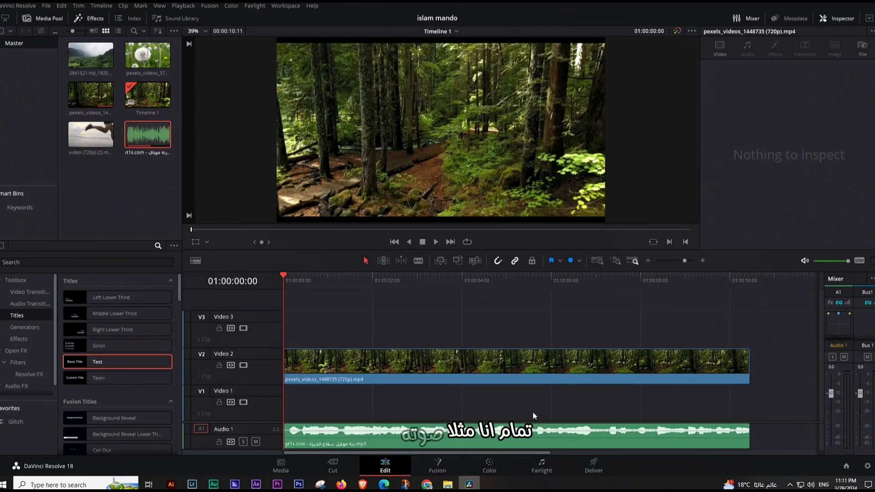
pyautogui.click(524, 440)
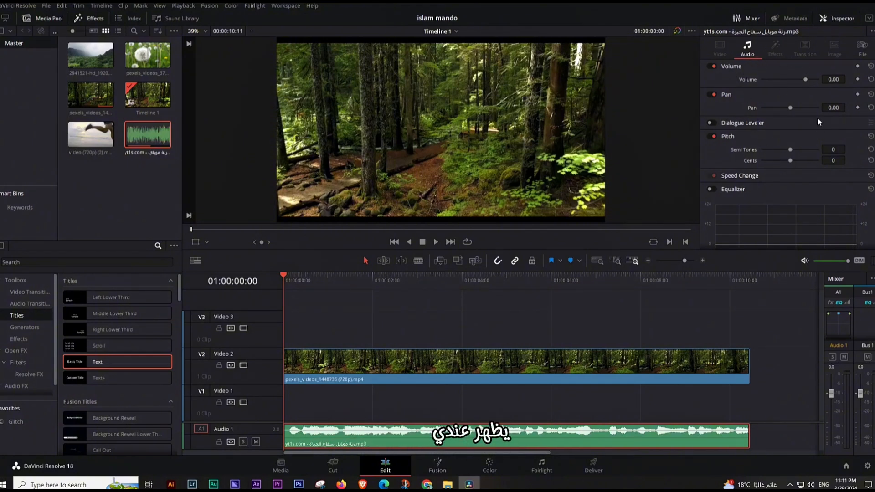
pyautogui.scroll(-5, 795, 196)
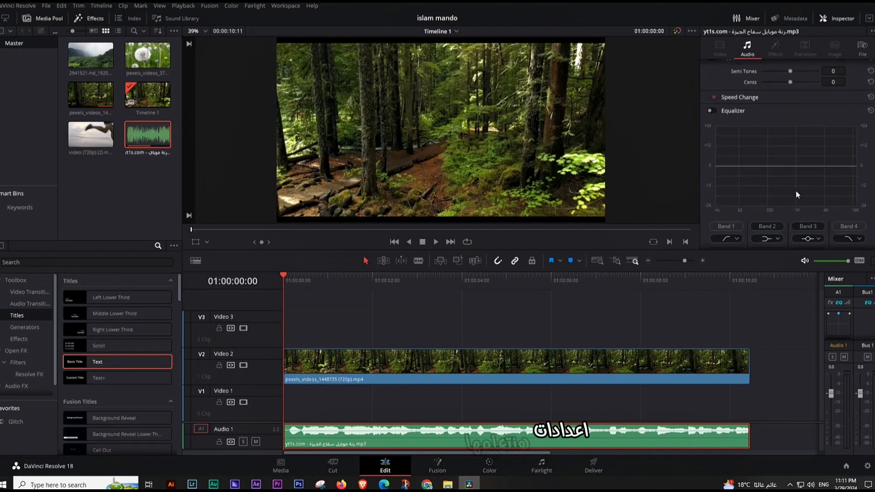
pyautogui.scroll(5, 793, 210)
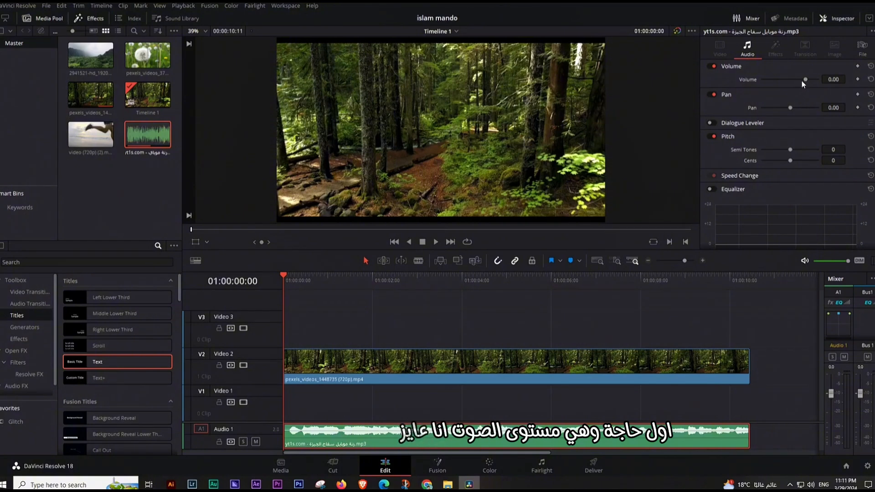
pyautogui.moveTo(802, 80)
pyautogui.mouseDown()
pyautogui.moveTo(792, 81)
pyautogui.moveTo(801, 80)
pyautogui.mouseUp()
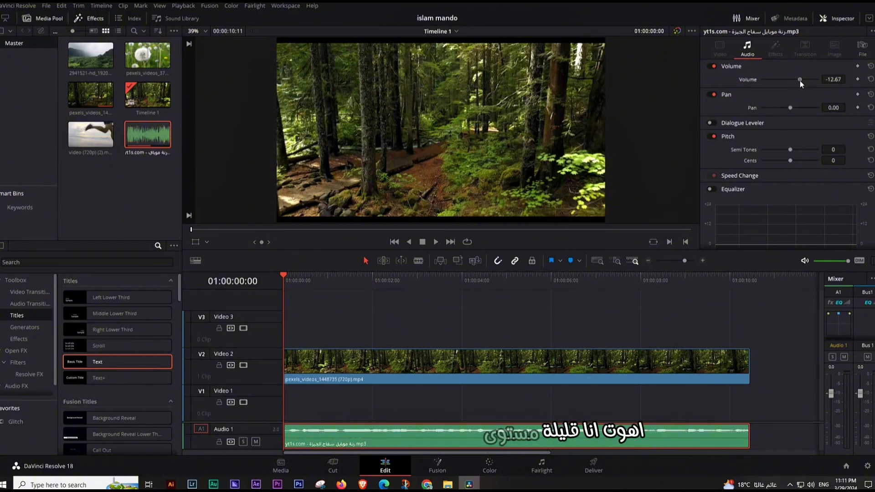
pyautogui.press('space')
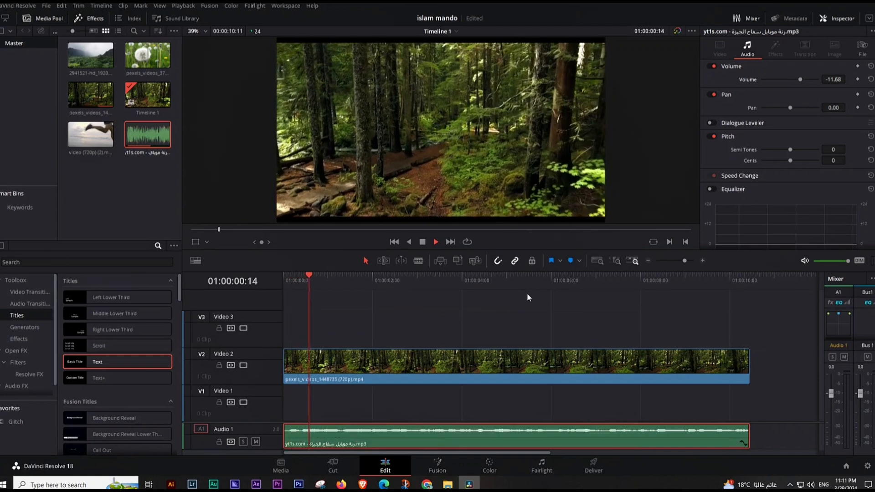
pyautogui.press('space')
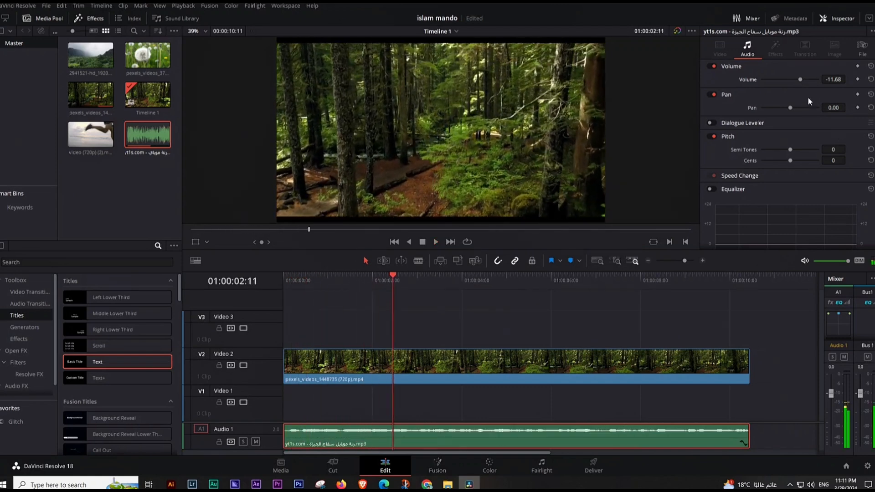
pyautogui.moveTo(800, 81); pyautogui.dragTo(797, 79)
pyautogui.press('space')
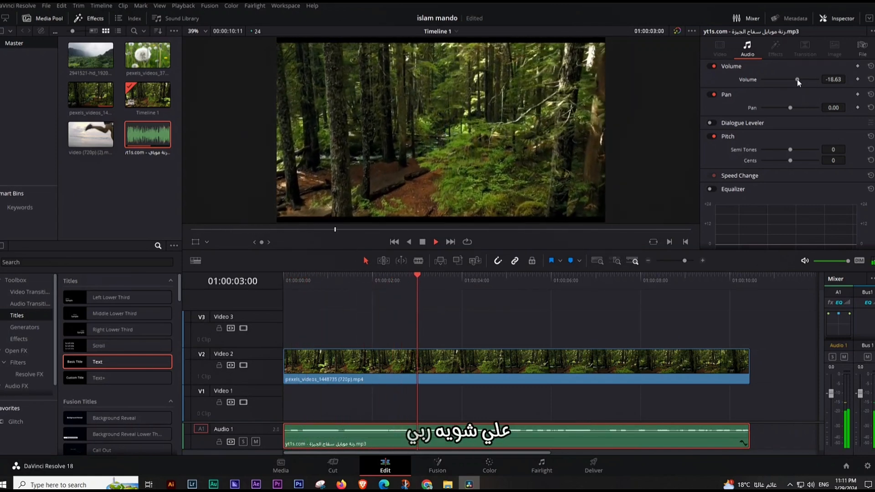
pyautogui.press('space')
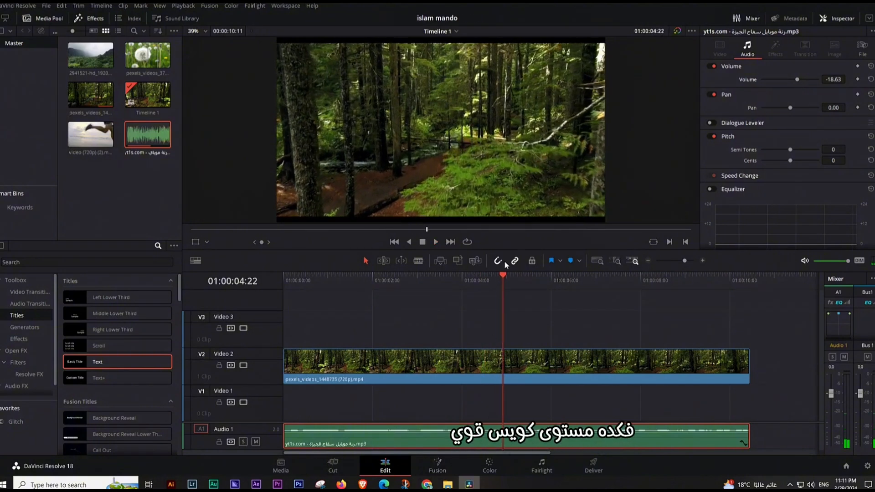
# Try the Cross Fade 0 dB audio transition at the start of the music clip and play it back.
pyautogui.moveTo(504, 274); pyautogui.dragTo(464, 279)
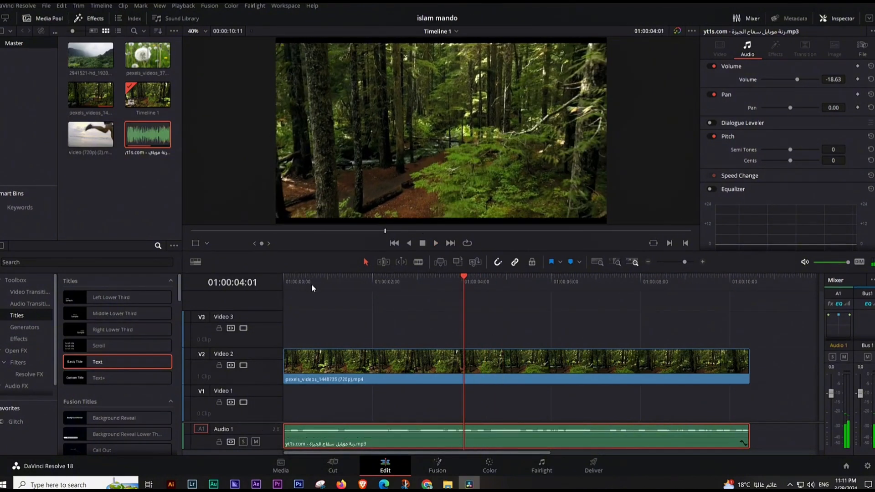
pyautogui.click(290, 281)
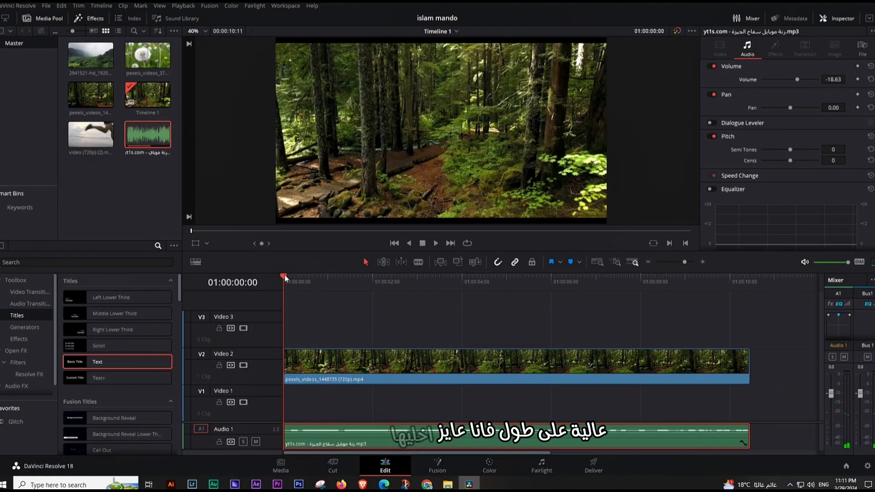
pyautogui.click(33, 303)
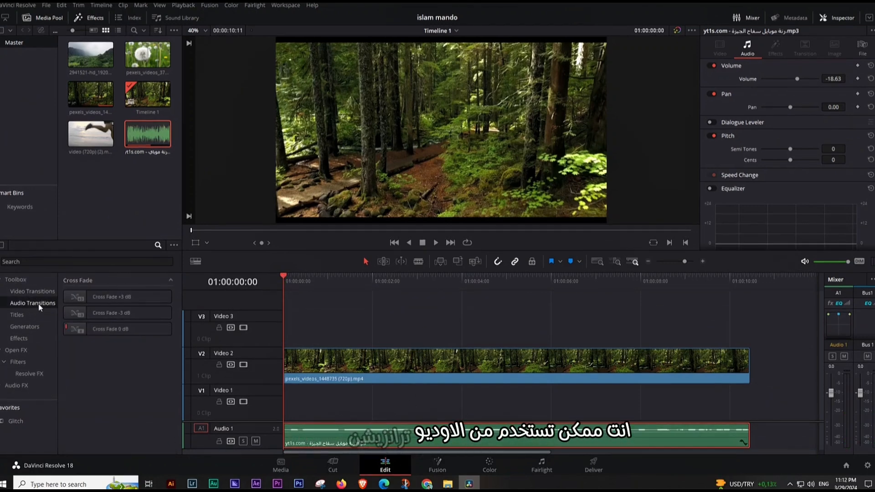
pyautogui.click(112, 331)
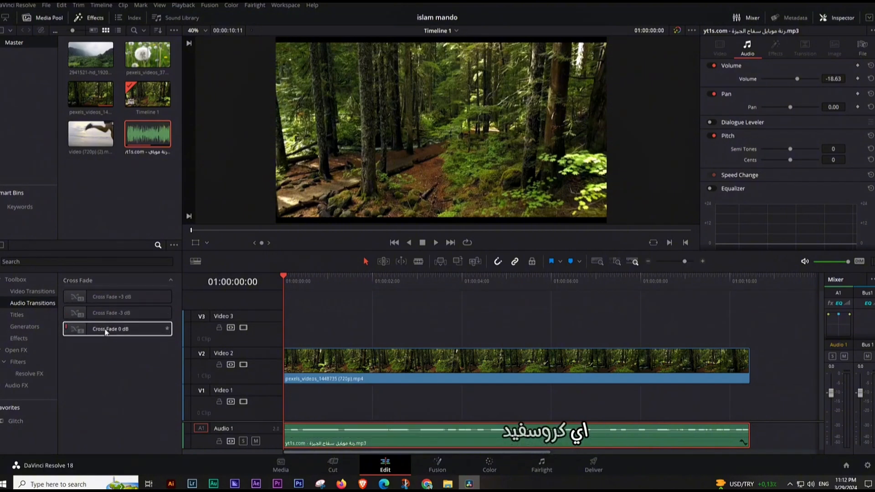
pyautogui.moveTo(106, 329); pyautogui.dragTo(299, 426)
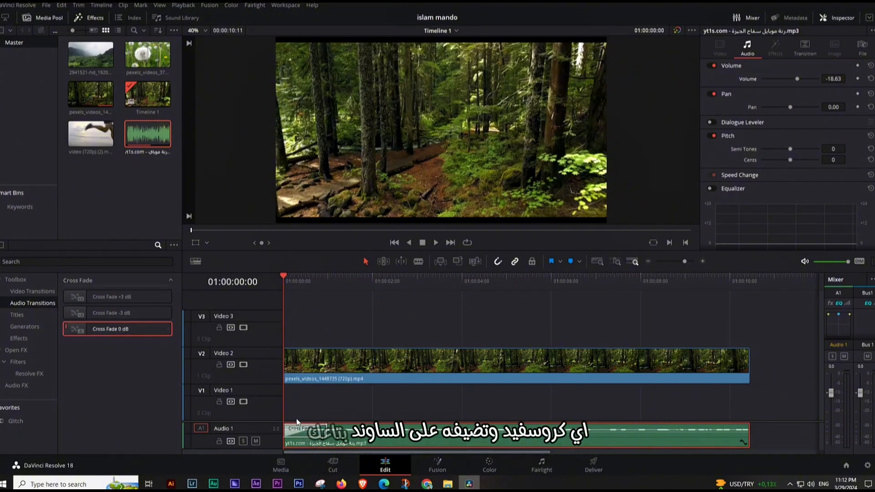
pyautogui.press('space')
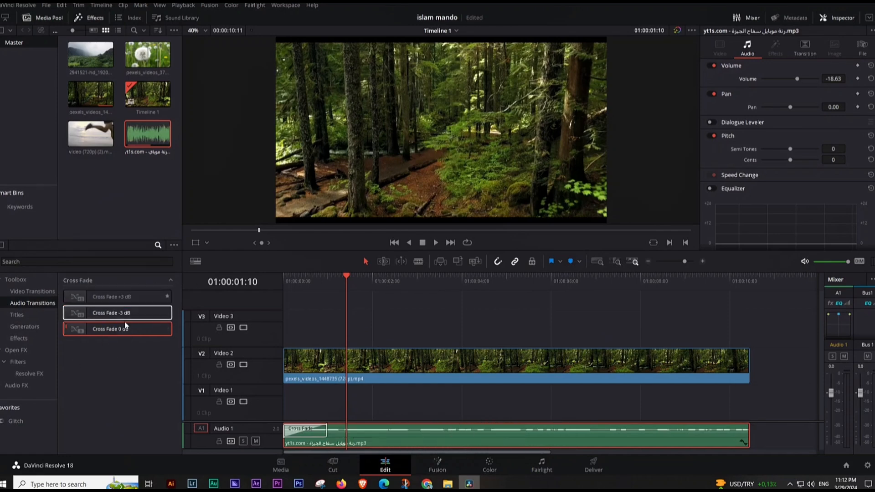
# Replace the music clip's opening transition with Cross Fade -3 dB and play the timeline from the beginning.
pyautogui.click(314, 436)
pyautogui.press('Delete')
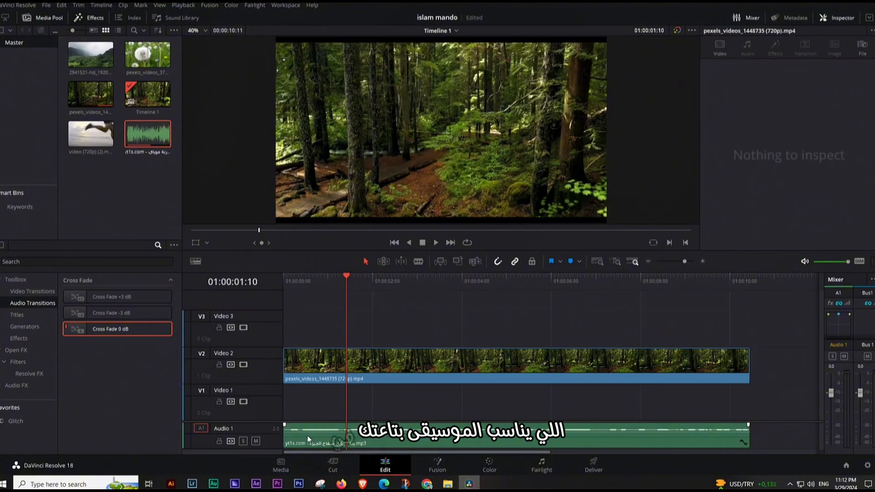
pyautogui.moveTo(111, 314); pyautogui.dragTo(298, 424)
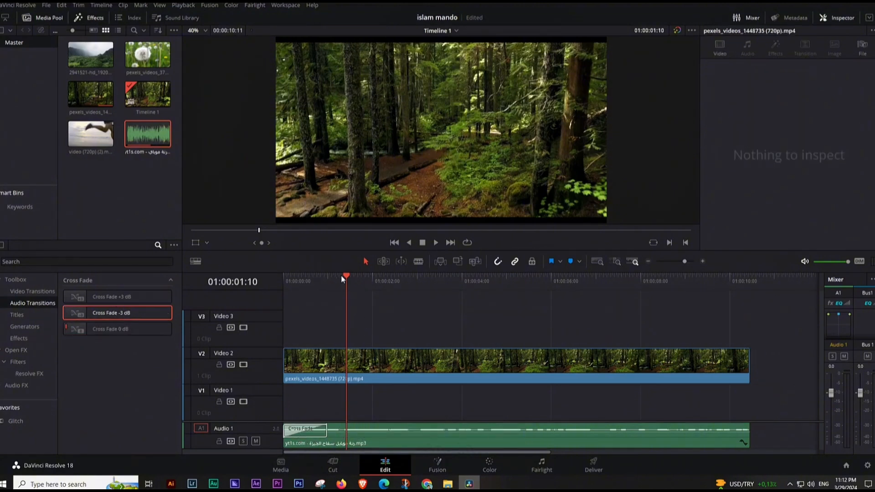
pyautogui.press('Home')
pyautogui.press('space')
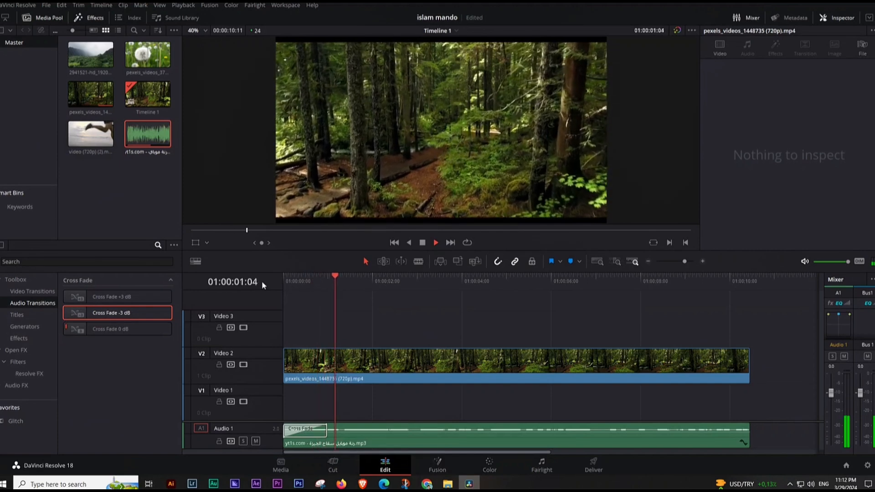
# Stop playback and remove the Cross Fade -3 dB transition from the start of the music clip.
pyautogui.press('space')
pyautogui.click(321, 439)
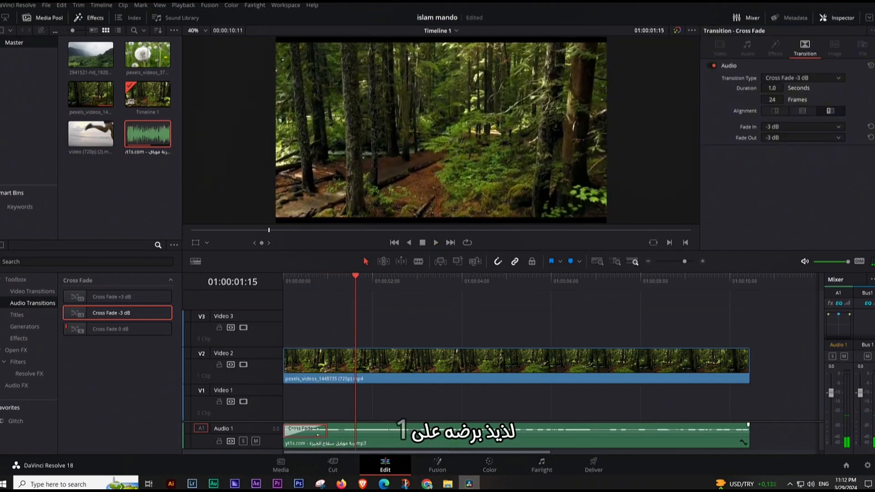
pyautogui.press('Delete')
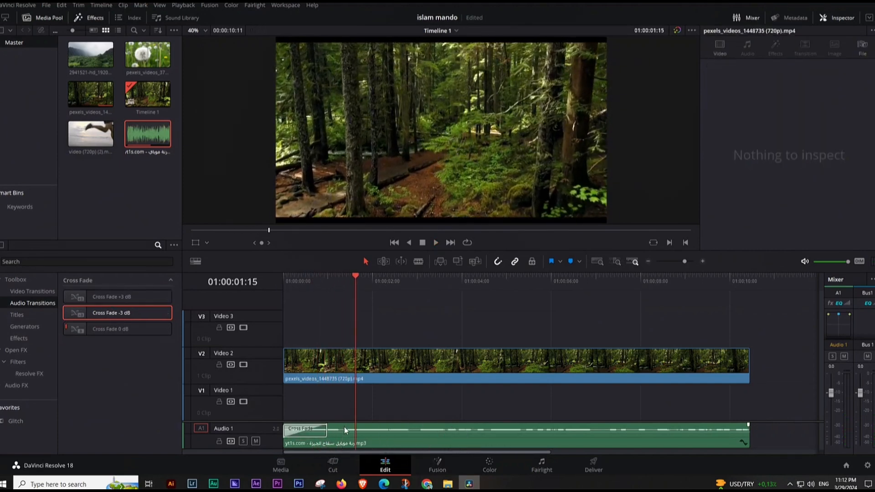
pyautogui.click(321, 433)
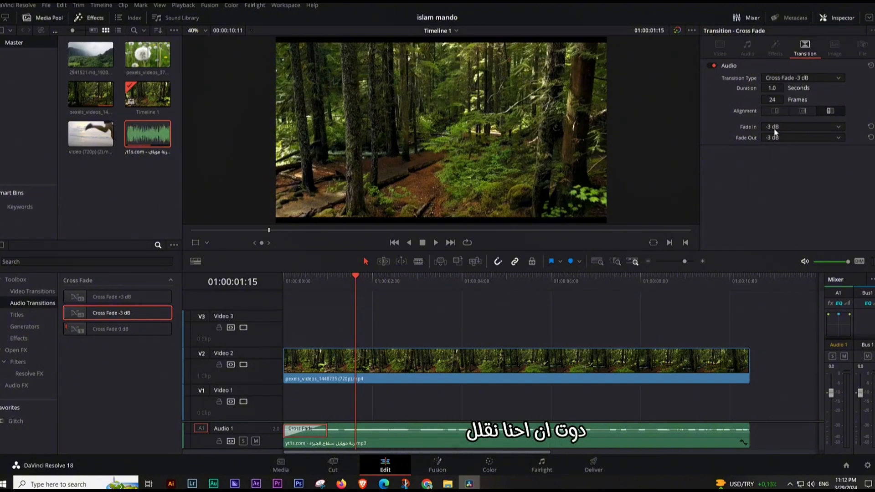
pyautogui.click(813, 128)
pyautogui.click(814, 128)
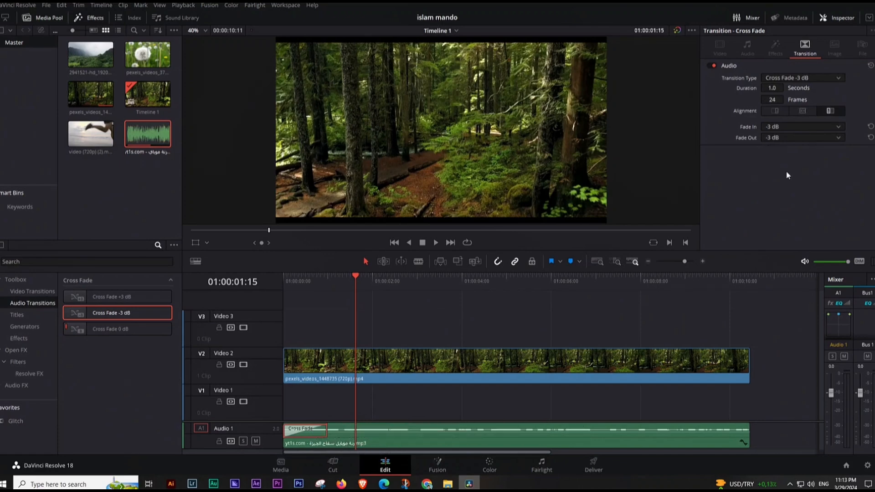
pyautogui.press('Delete')
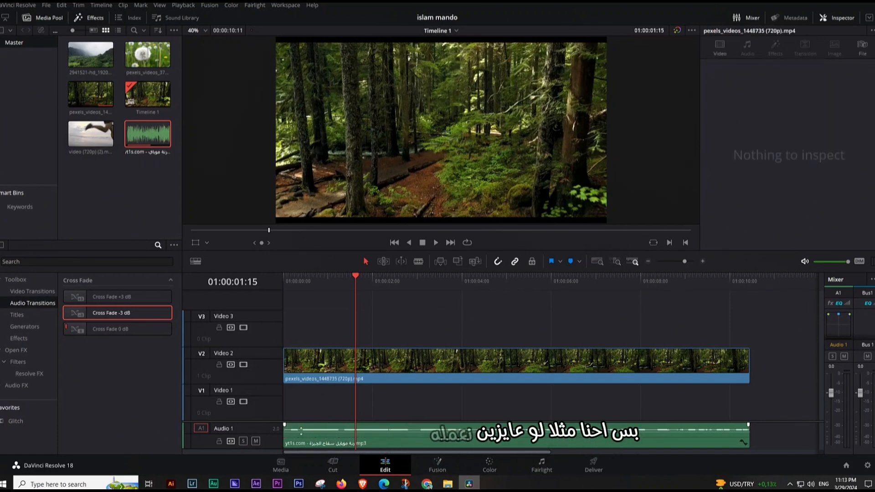
# Add a volume keyframe at the very start of the music clip and set its level to -11.43.
pyautogui.moveTo(361, 282); pyautogui.dragTo(288, 291)
pyautogui.click(418, 443)
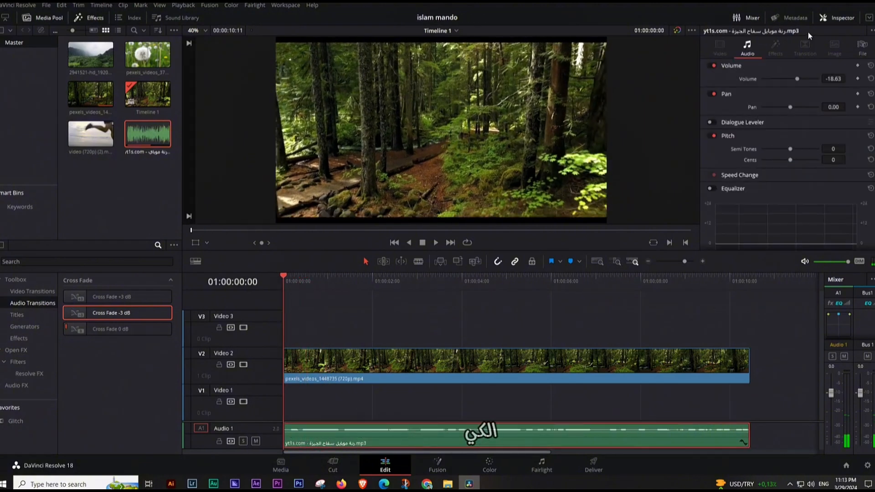
pyautogui.click(858, 78)
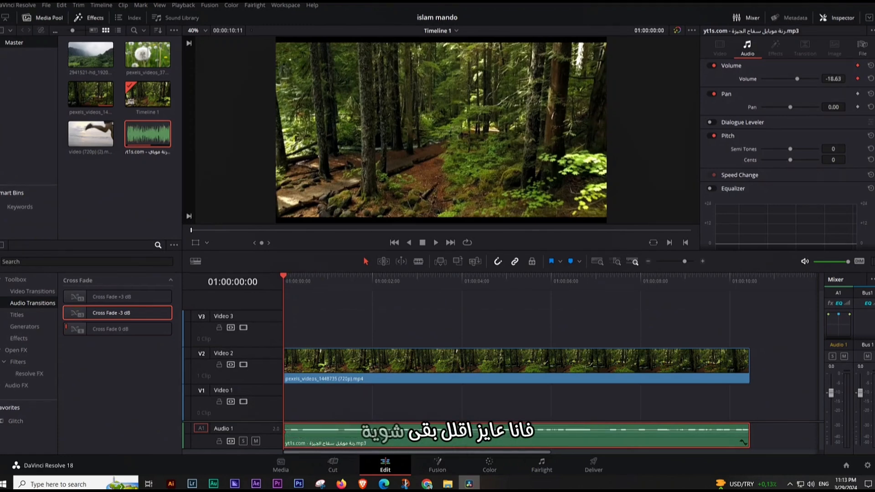
pyautogui.moveTo(833, 78); pyautogui.dragTo(848, 79)
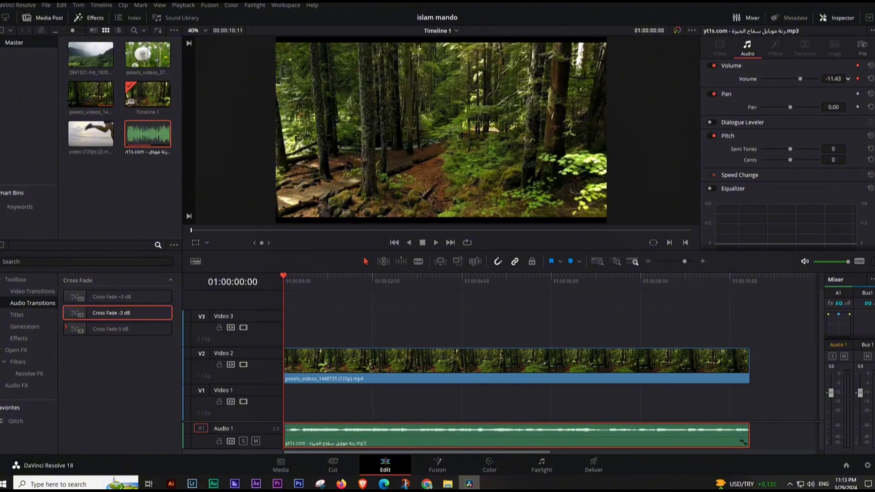
# Set a second volume keyframe of -18.23 at 01:00:00:21 and play the timeline from the beginning.
pyautogui.click(322, 280)
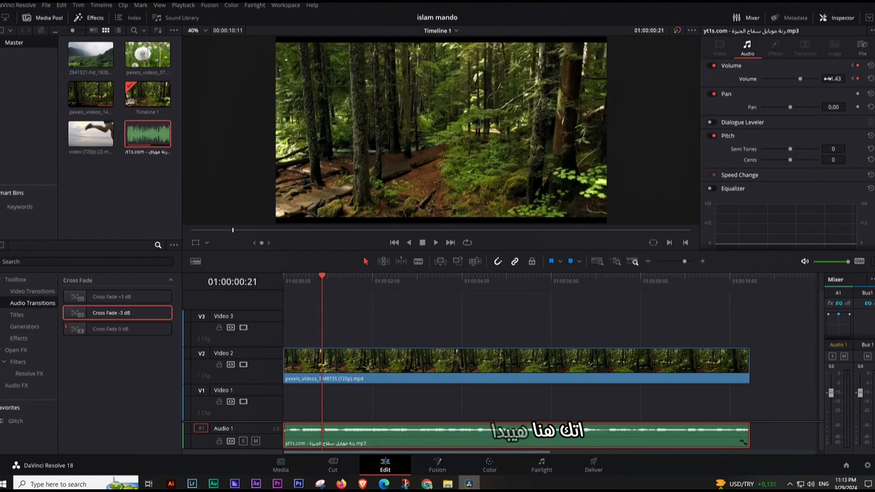
pyautogui.moveTo(827, 79); pyautogui.dragTo(828, 79)
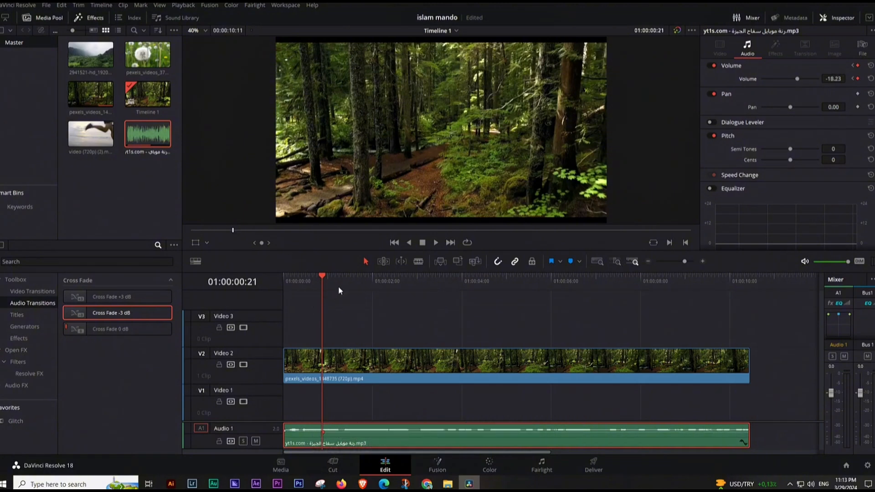
pyautogui.moveTo(321, 277); pyautogui.dragTo(191, 274)
pyautogui.press('space')
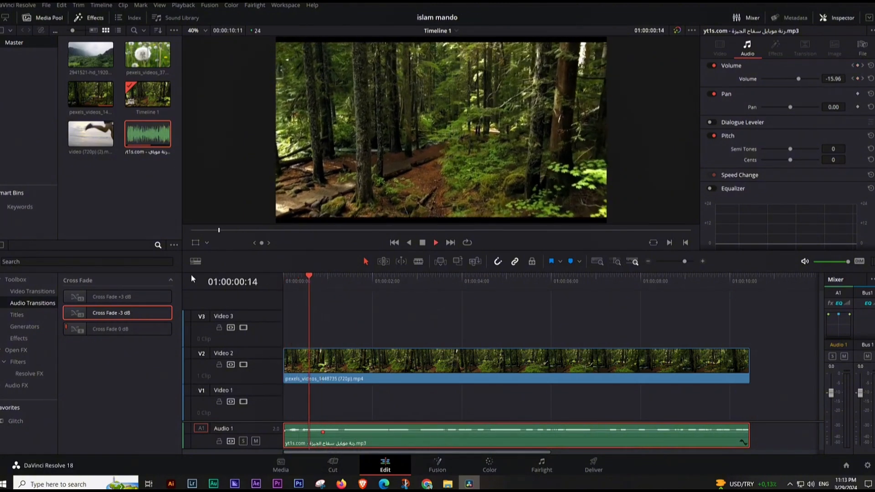
pyautogui.press('space')
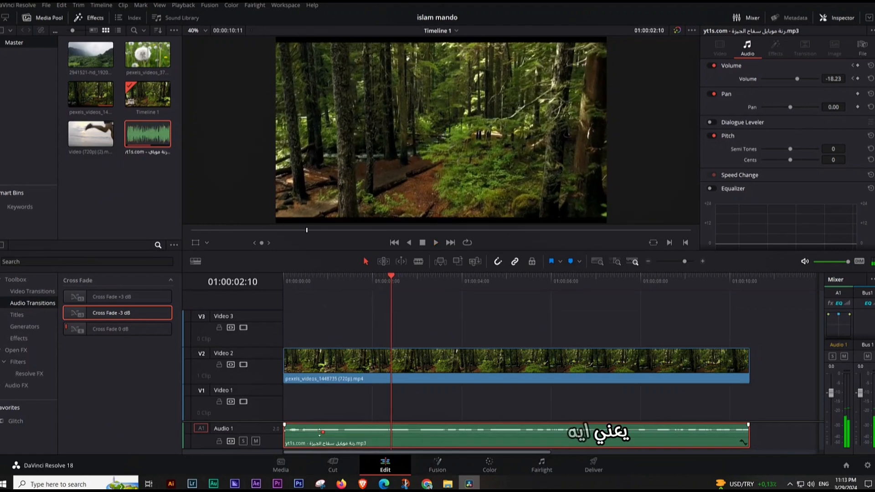
# Raise the second volume keyframe to -2.32, lower the opening keyframe on the clip's volume line and pull the second one closer to the start.
pyautogui.moveTo(323, 432); pyautogui.dragTo(325, 429)
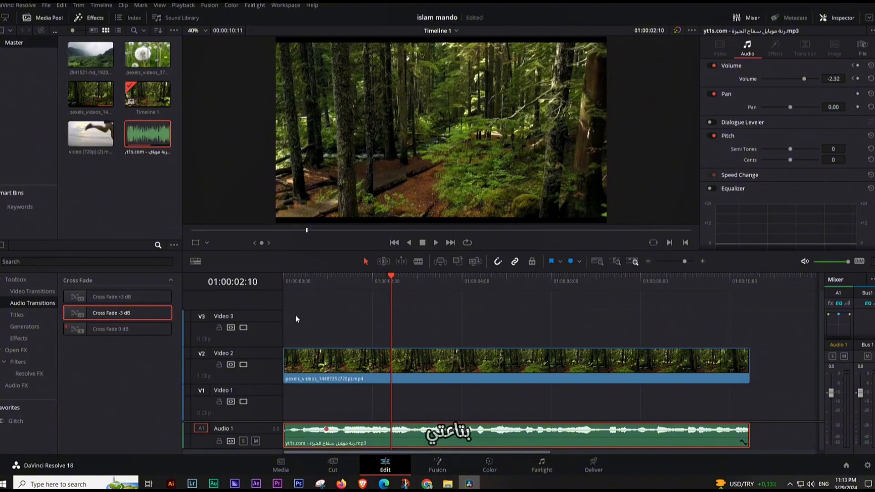
pyautogui.click(296, 277)
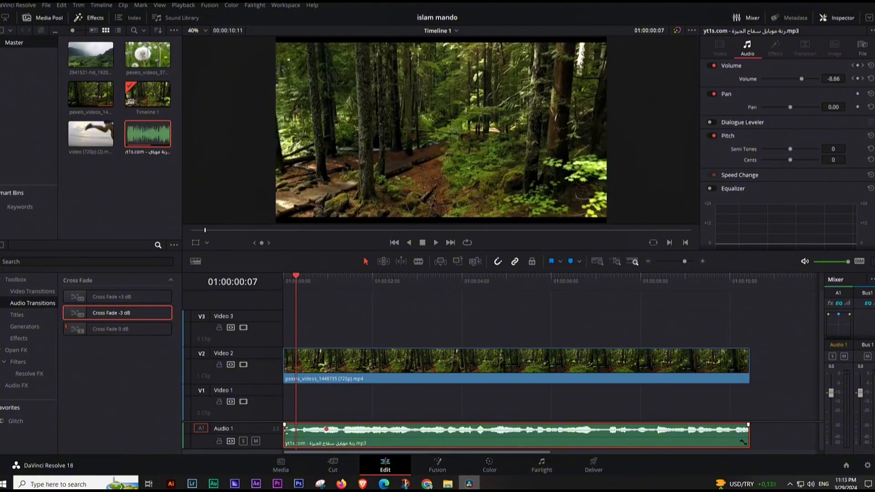
pyautogui.moveTo(286, 431); pyautogui.dragTo(306, 430)
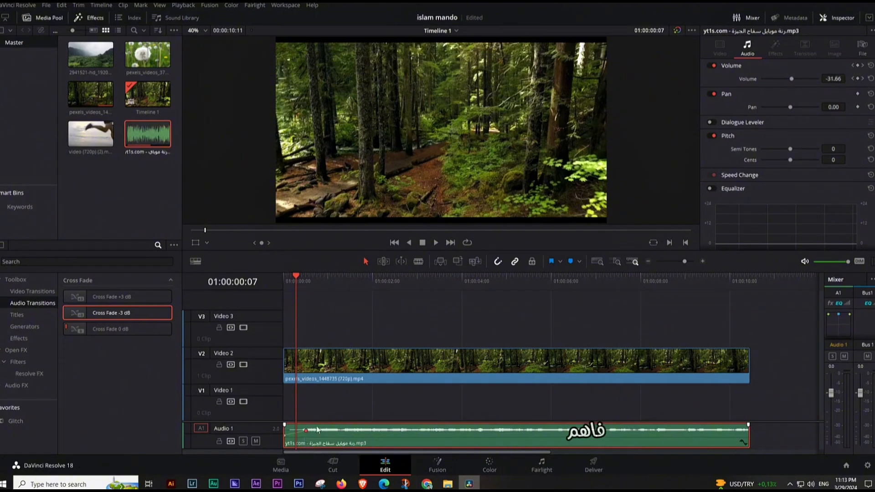
# Readjust the music clip's fade-in keyframes, bringing the second one to -3.84, and play the timeline from the beginning.
pyautogui.scroll(3, 306, 417)
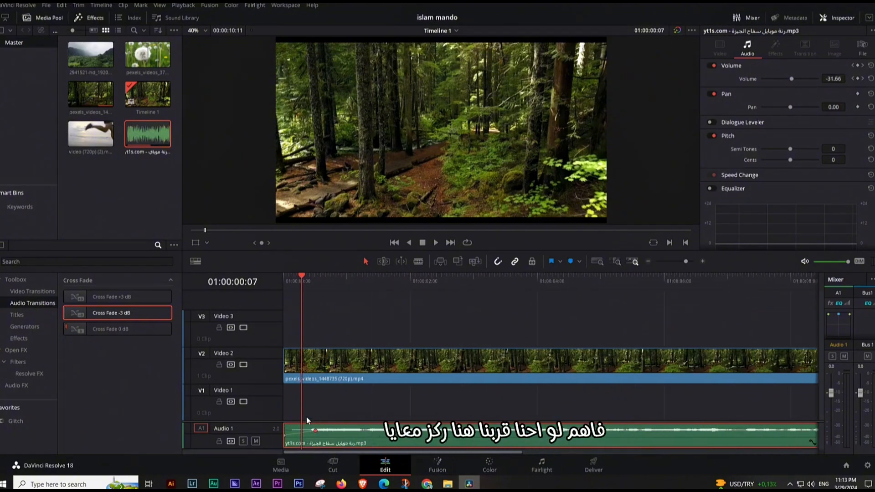
pyautogui.scroll(1, 307, 416)
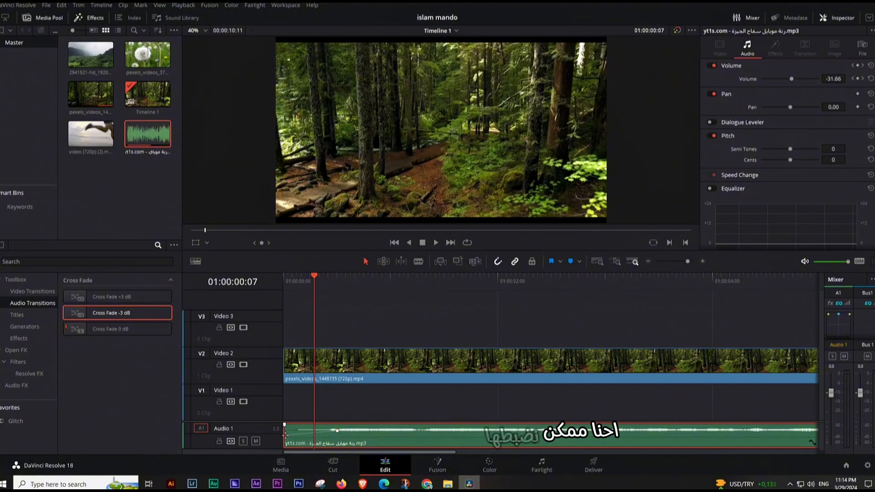
pyautogui.moveTo(286, 436); pyautogui.dragTo(337, 430)
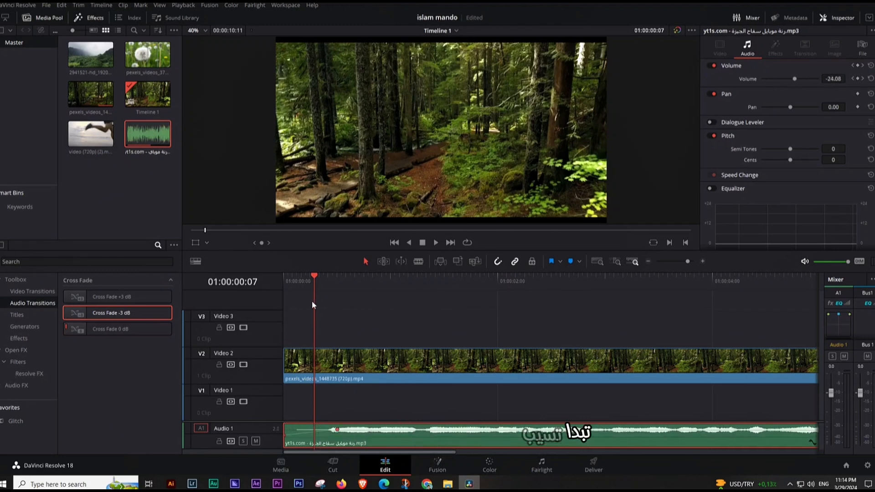
pyautogui.moveTo(317, 278); pyautogui.dragTo(281, 284)
pyautogui.press('space')
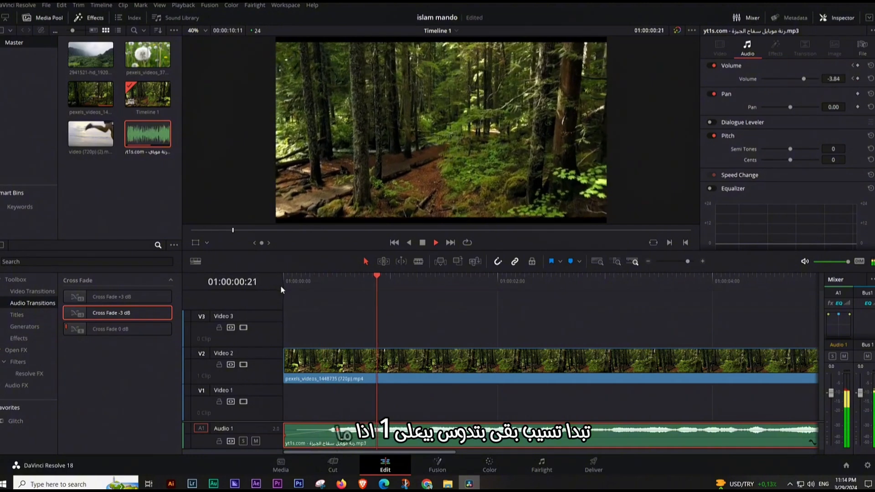
pyautogui.press('space')
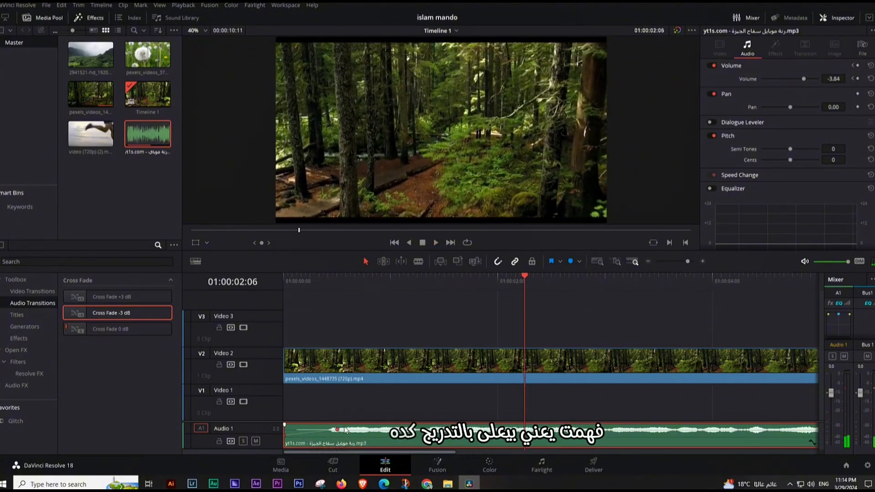
# Lengthen the fade-in by moving the second keyframe further along the clip, raise it to 2.98 and play it back.
pyautogui.moveTo(337, 429); pyautogui.dragTo(383, 428)
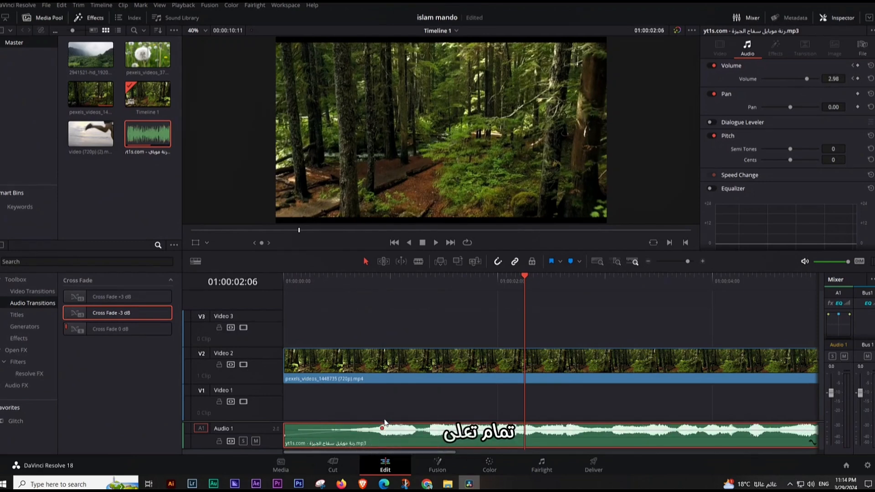
pyautogui.click(284, 281)
pyautogui.press('space')
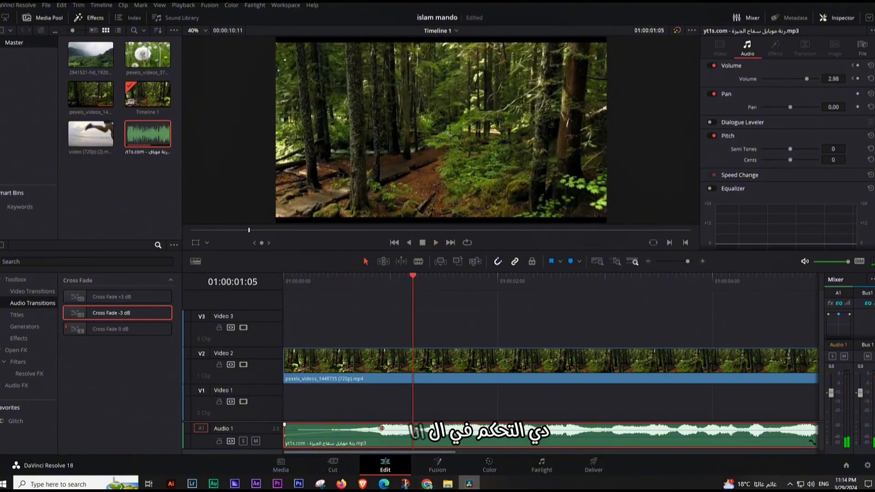
# Remove the volume keyframes from the music clip, return its volume to -18.63 and play it back.
pyautogui.press('Delete')
pyautogui.moveTo(291, 438); pyautogui.dragTo(290, 434)
pyautogui.press('space')
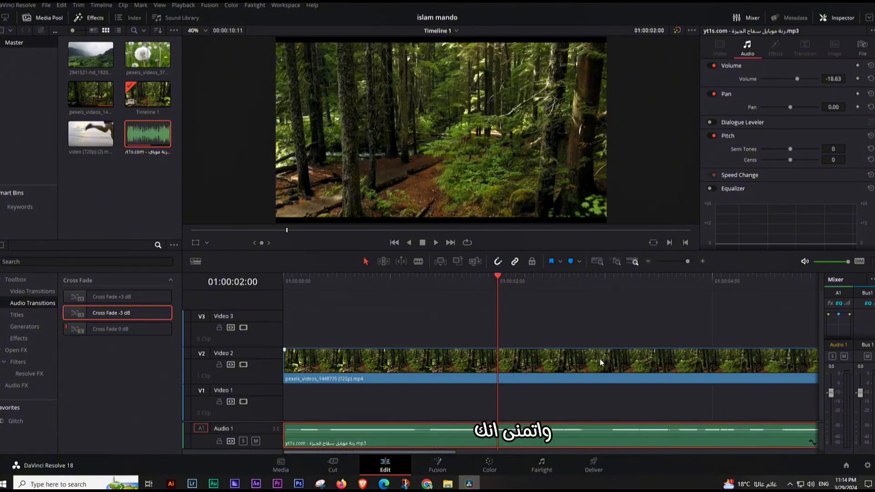
pyautogui.scroll(-1, 599, 361)
pyautogui.scroll(-5, 599, 362)
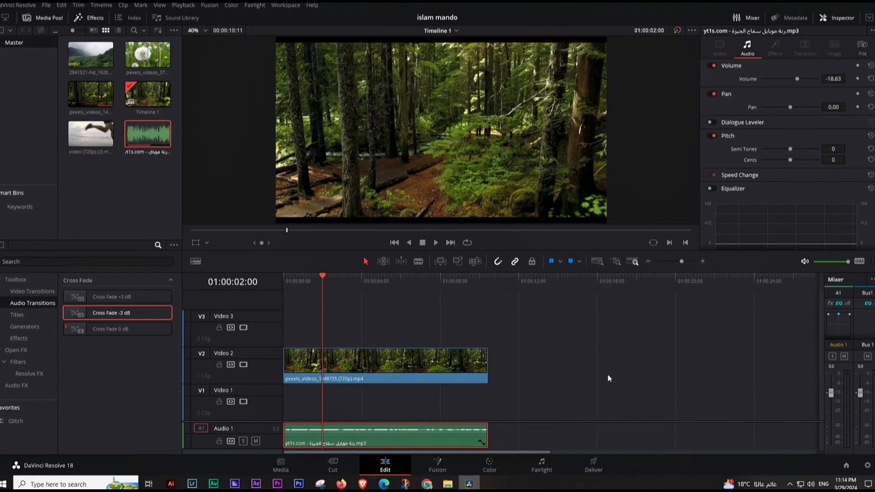